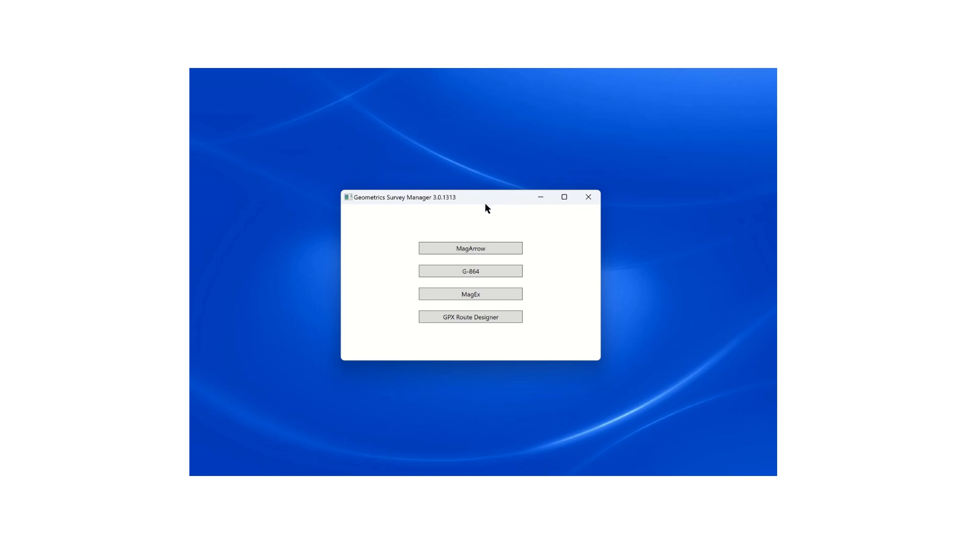
- Open the existing G-864 project from the database file G-864 Test.dbt
click(473, 276)
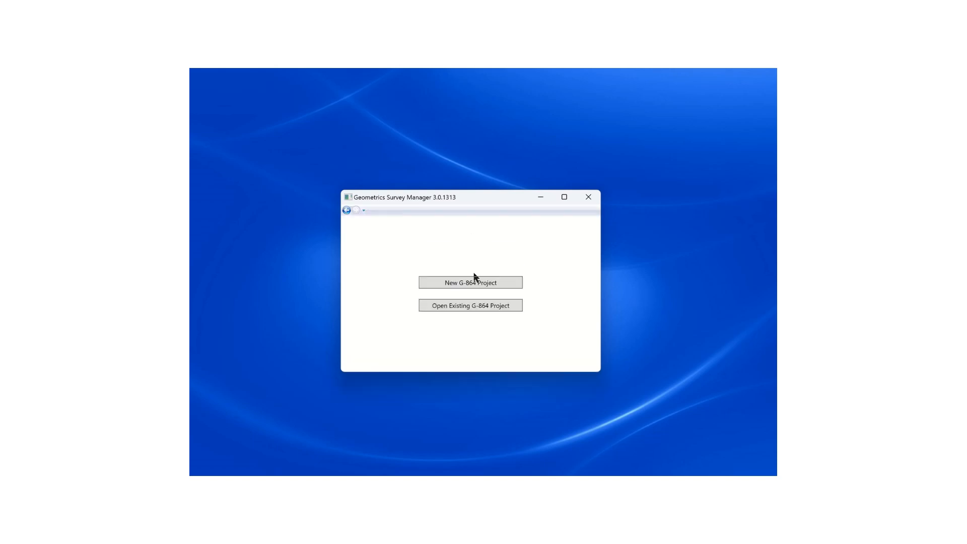
click(470, 307)
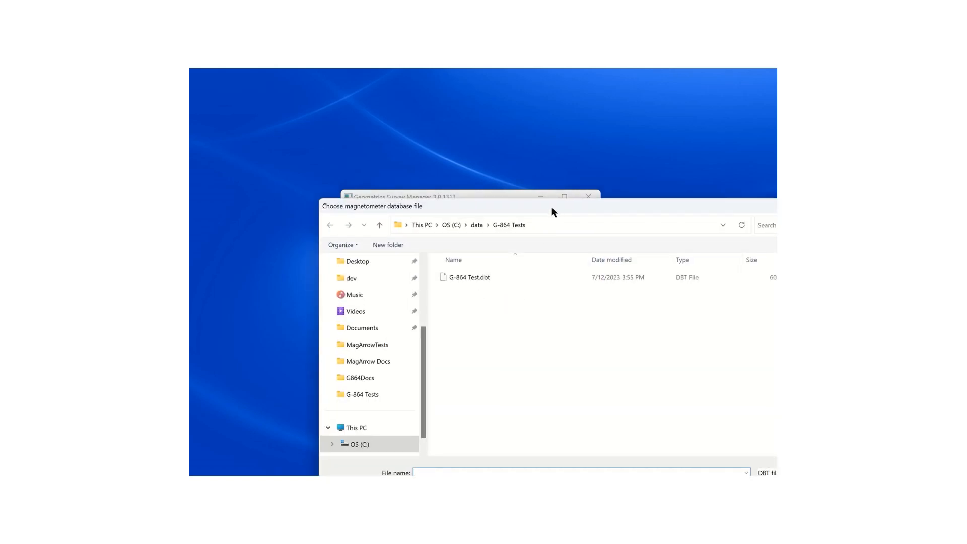
click(388, 180)
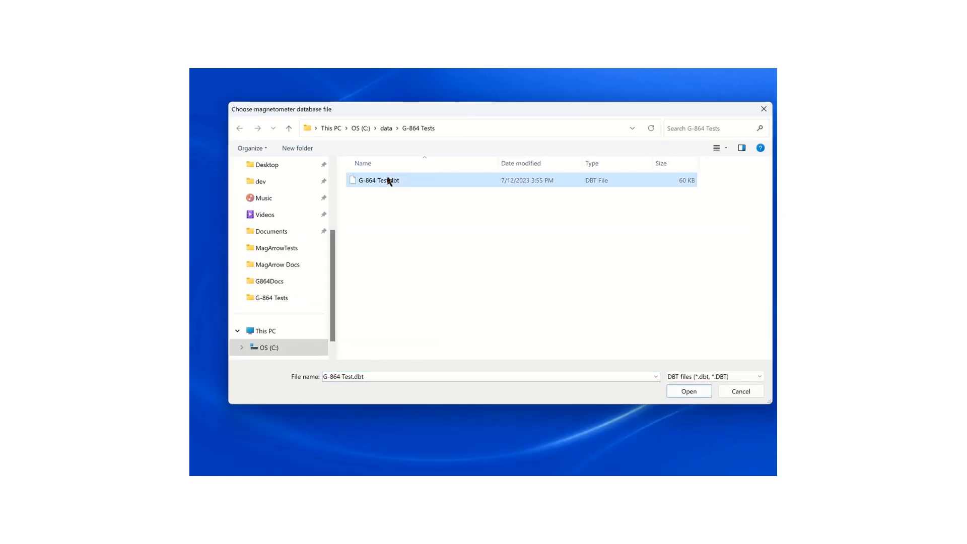
double_click(389, 180)
drag(489, 194, 395, 125)
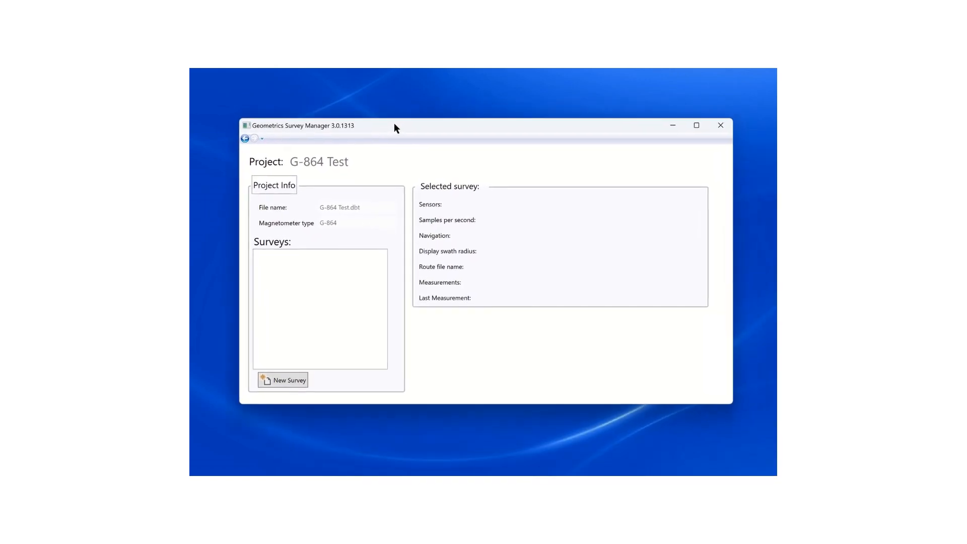
- Start a new survey in the project and name it BuriedWellHead1
click(295, 382)
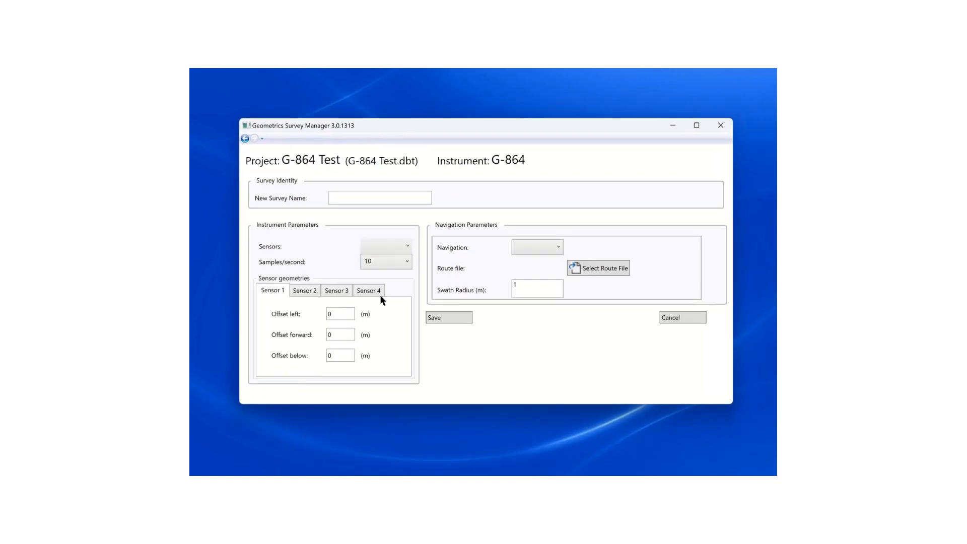
click(369, 200)
text(BuriedWellHead1)
- Configure the survey's instrument parameters for 1 sensor at 10 samples per second
click(408, 248)
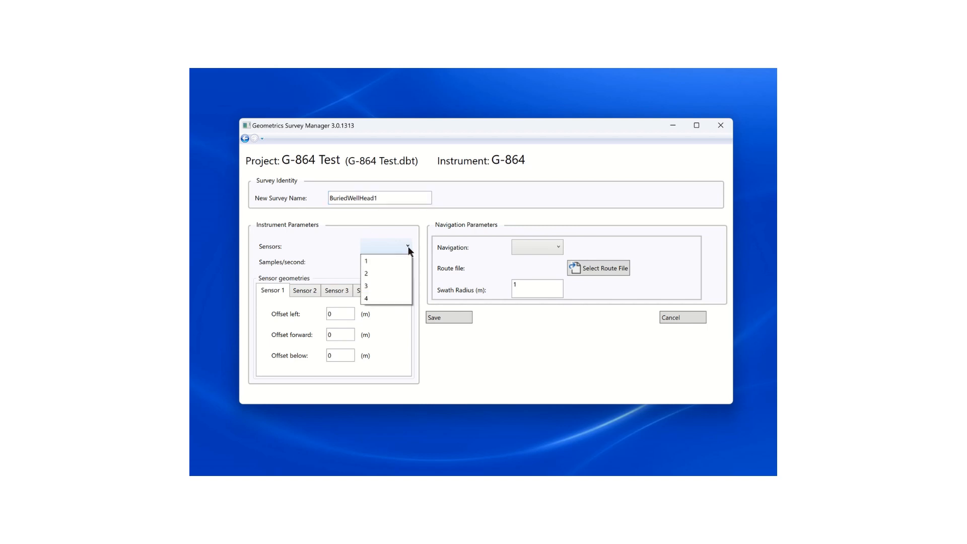
click(382, 262)
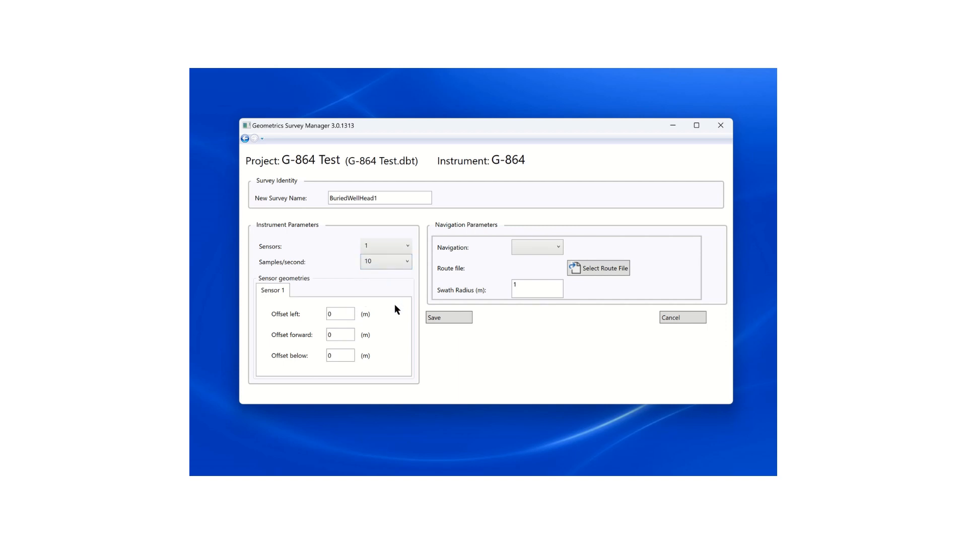
click(407, 262)
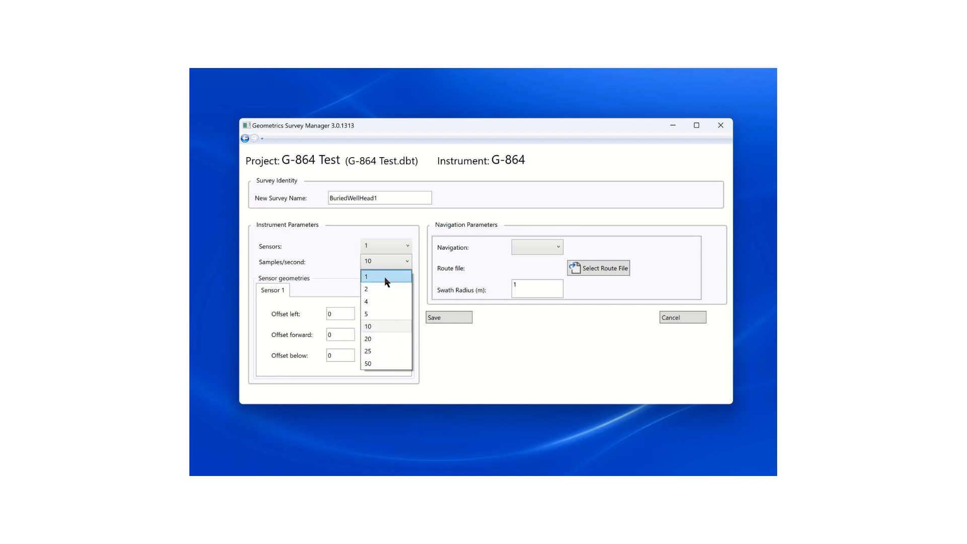
click(395, 328)
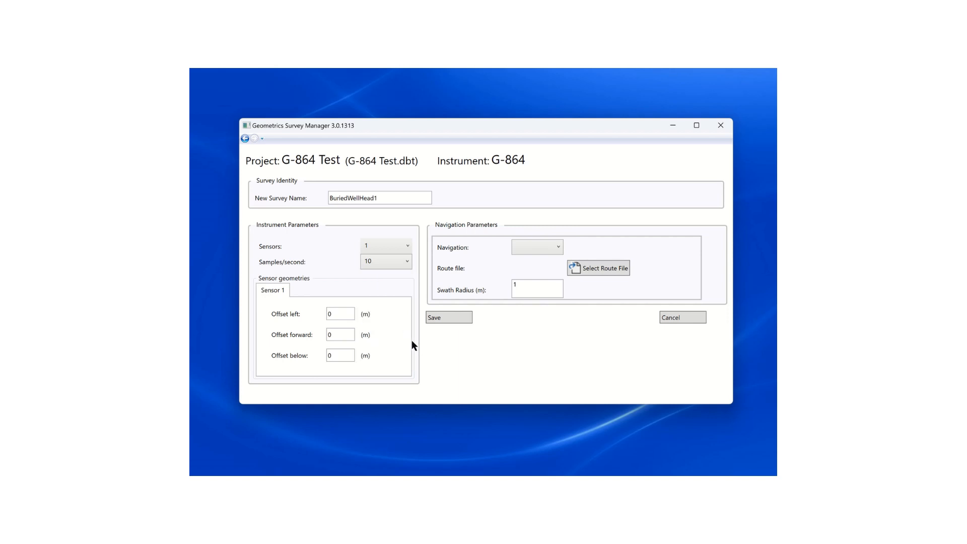
- Set Sensor 1's left offset to 0.3 m in the sensor geometries
mouse_move(405, 340)
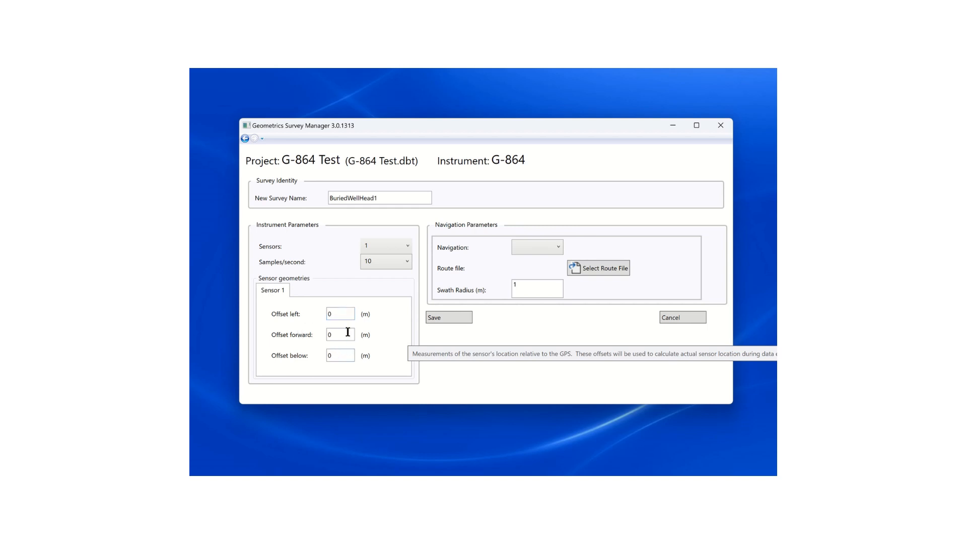
click(326, 356)
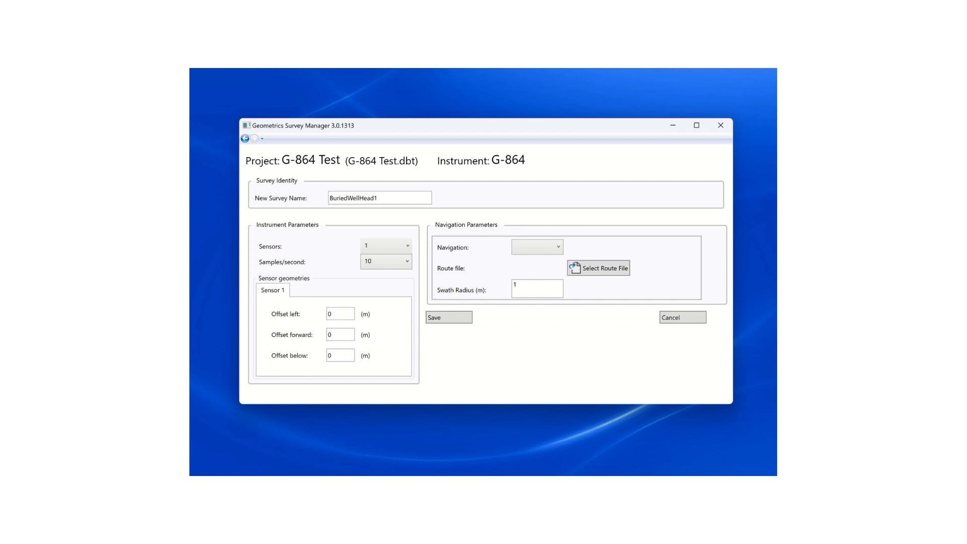
click(349, 317)
double_click(333, 313)
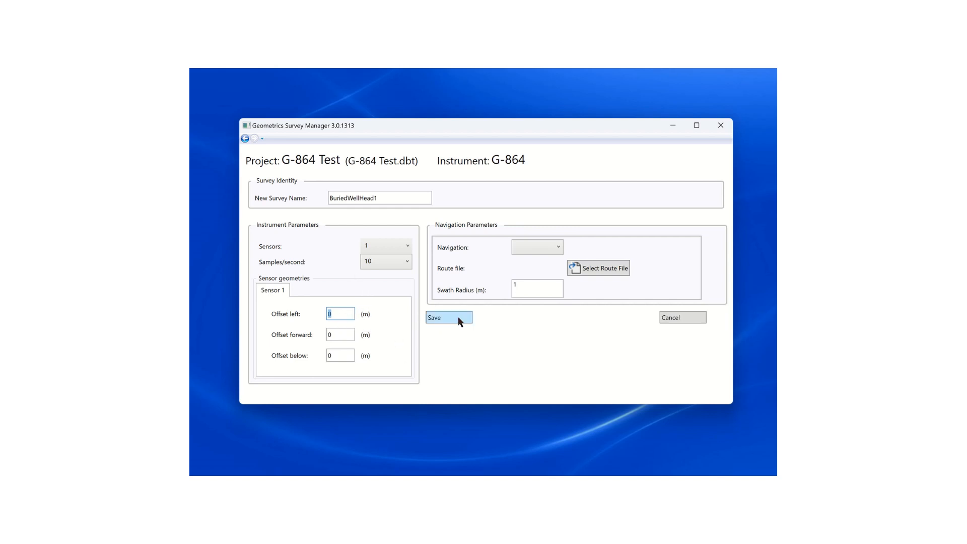
text(03)
key(BackSpace)
text(.3)
key(Tab)
key(Tab)
key(Tab)
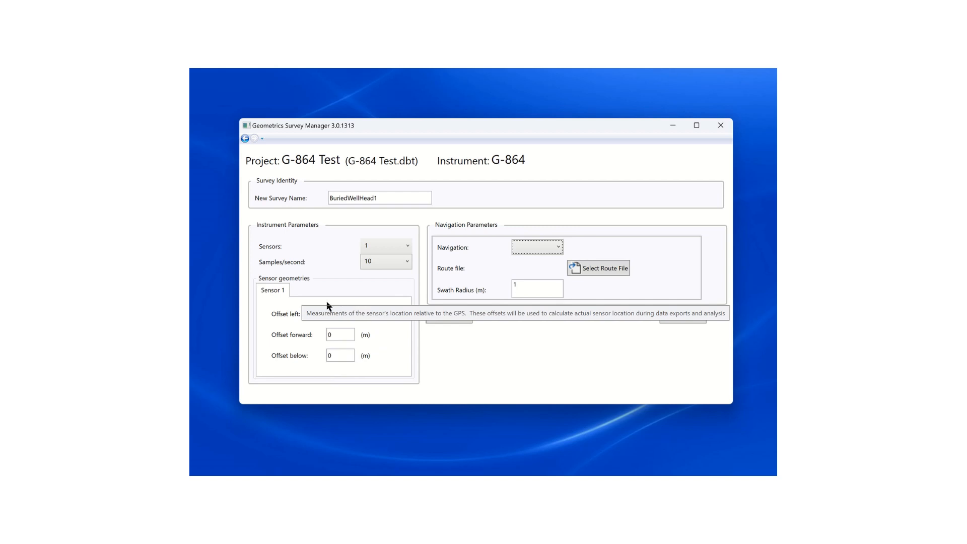
- Set the survey's navigation to GPS with a swath radius of 2 m, and save the survey
click(561, 246)
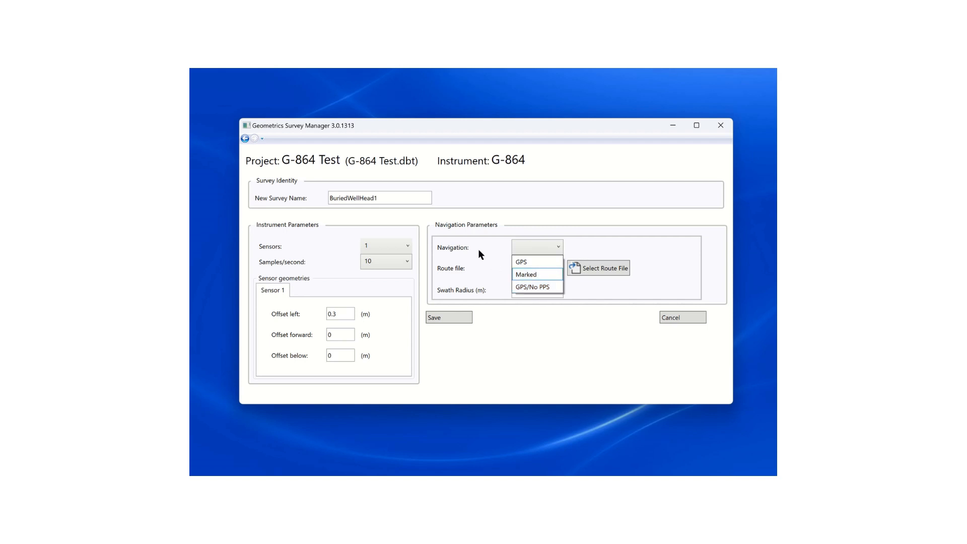
mouse_move(479, 251)
click(534, 263)
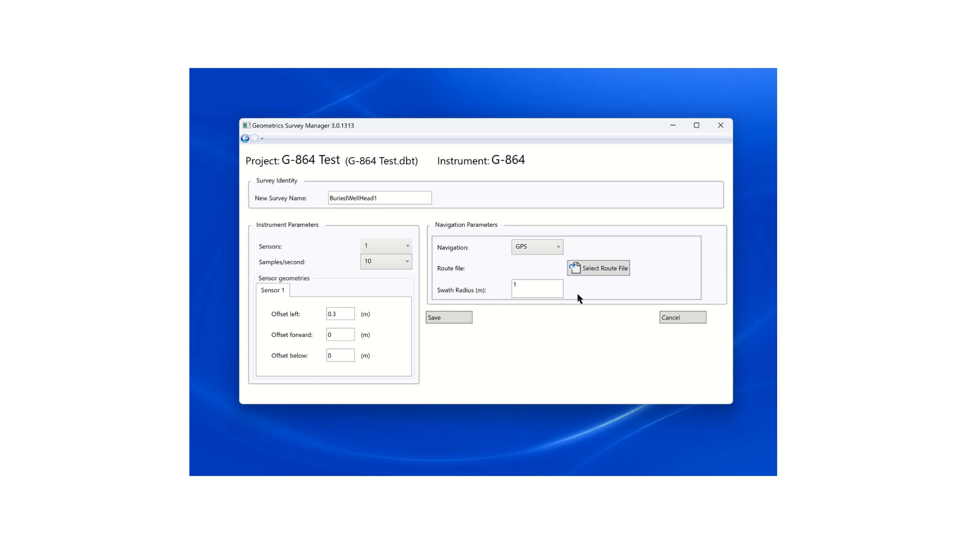
click(531, 285)
key(BackSpace)
text(2)
mouse_move(477, 291)
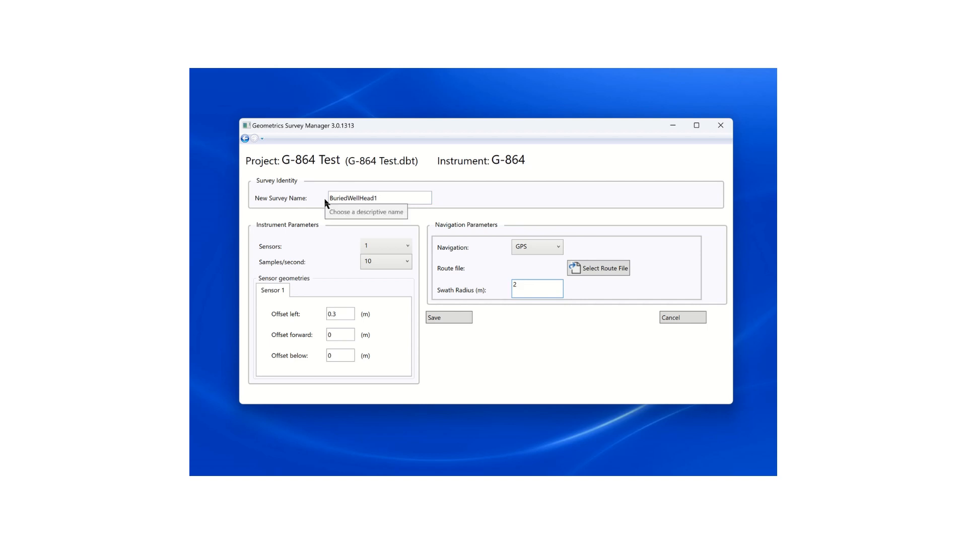
click(445, 318)
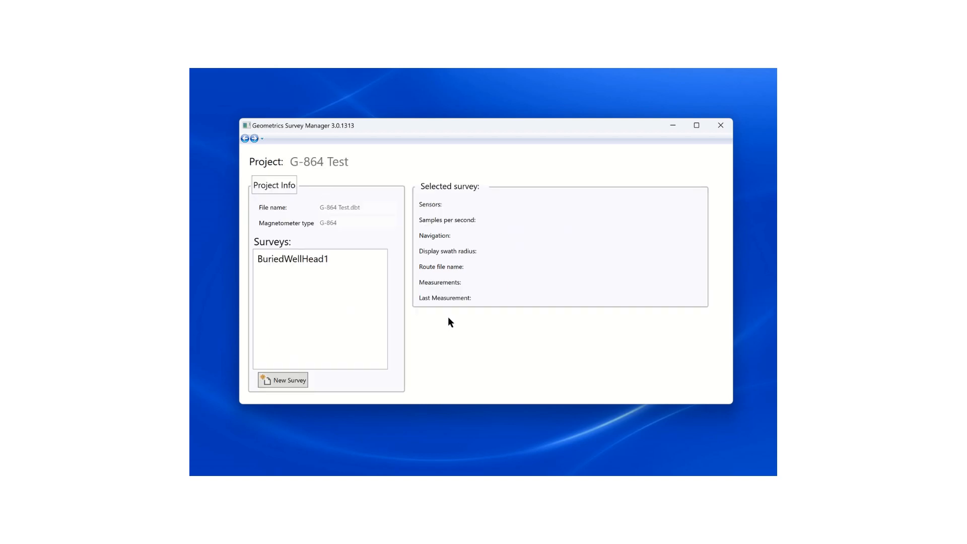
- Edit the BuriedWellHead1 survey to rename it BuriedWellHead-1, and save the change
click(322, 262)
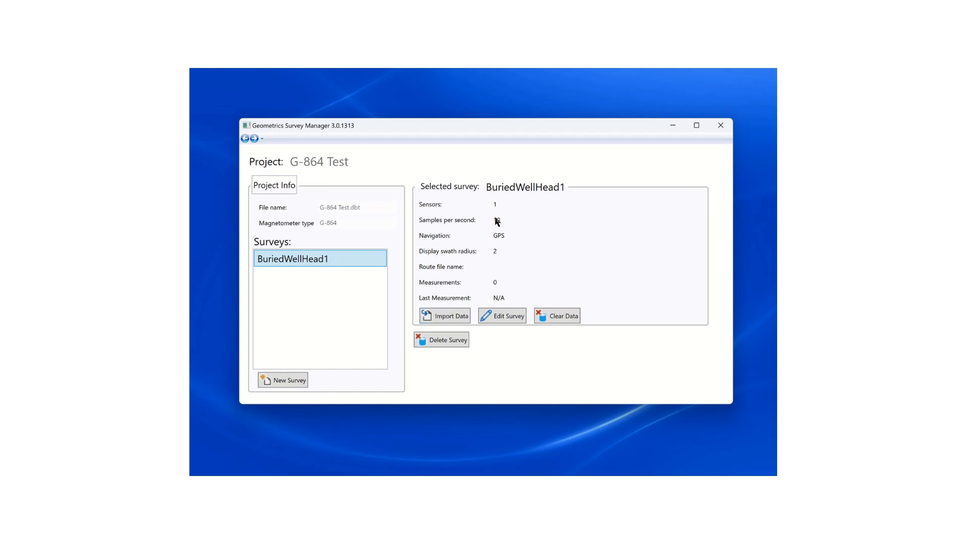
click(500, 317)
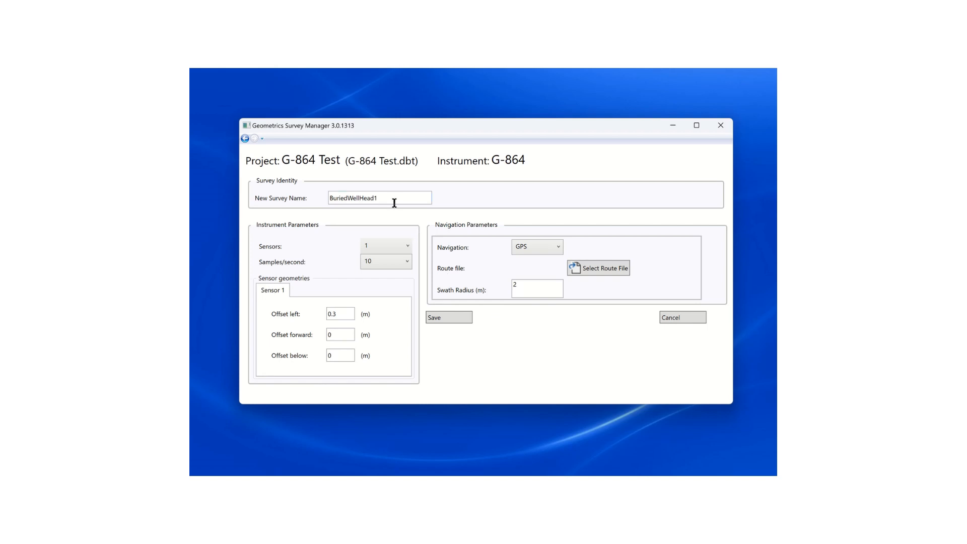
click(395, 201)
text(1)
key(BackSpace)
text(-1)
click(439, 317)
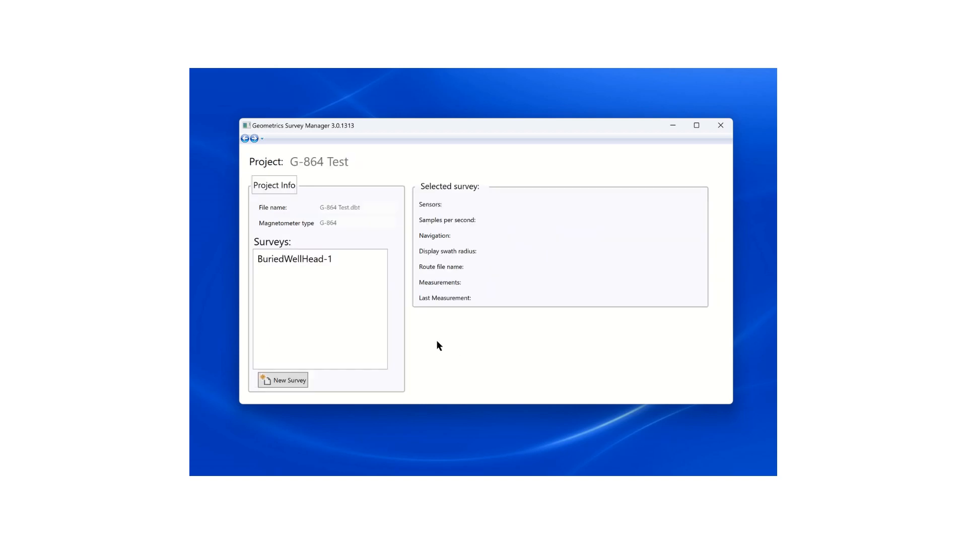
- Edit the BuriedWellHead-1 survey to use 20 samples per second, and save it
click(322, 259)
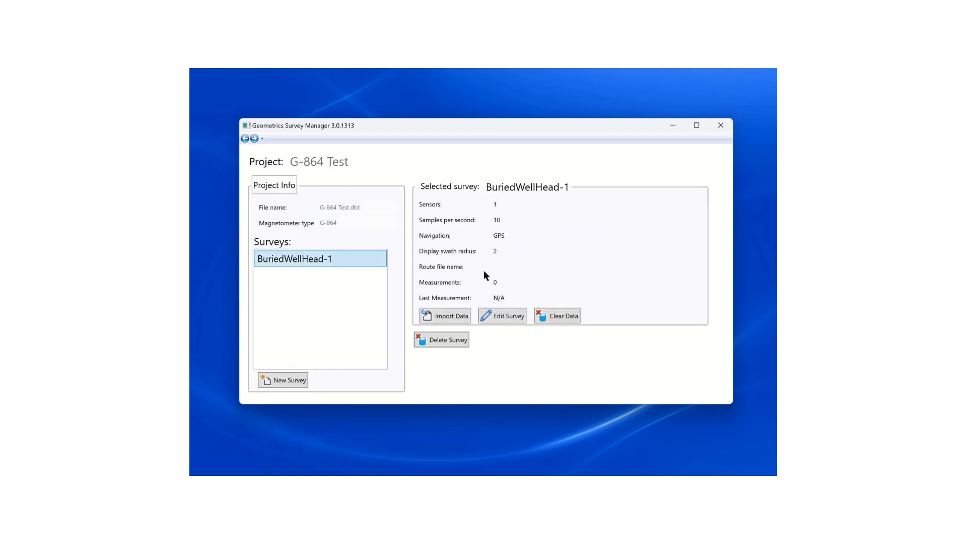
click(501, 316)
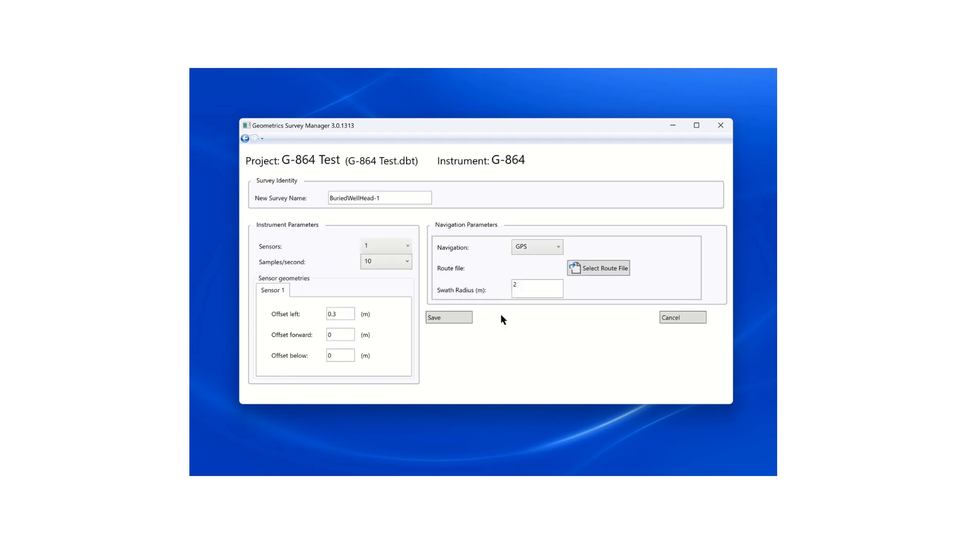
click(404, 261)
click(381, 340)
click(444, 317)
- Set the BuriedWellHead-1 survey back to 10 samples per second, save it, and reselect it in the survey list
click(337, 259)
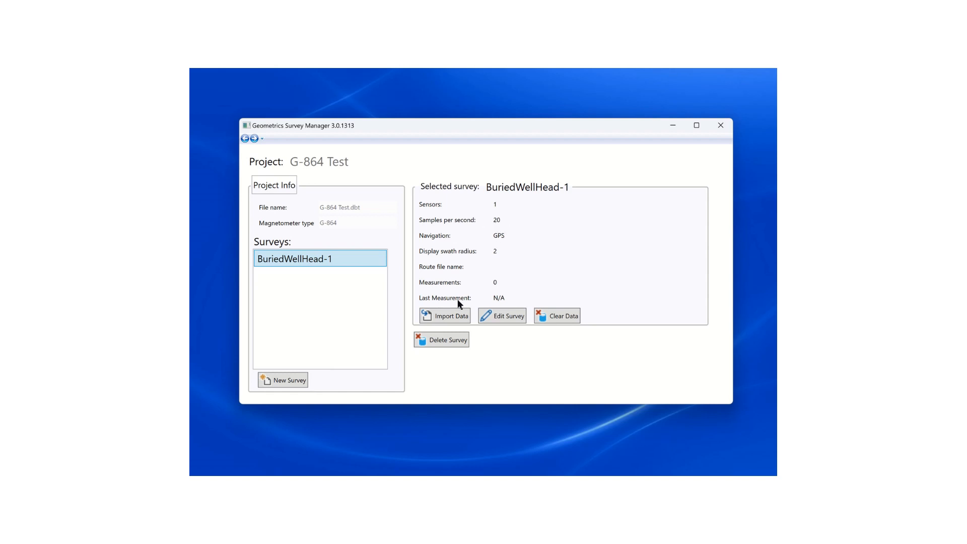
click(487, 315)
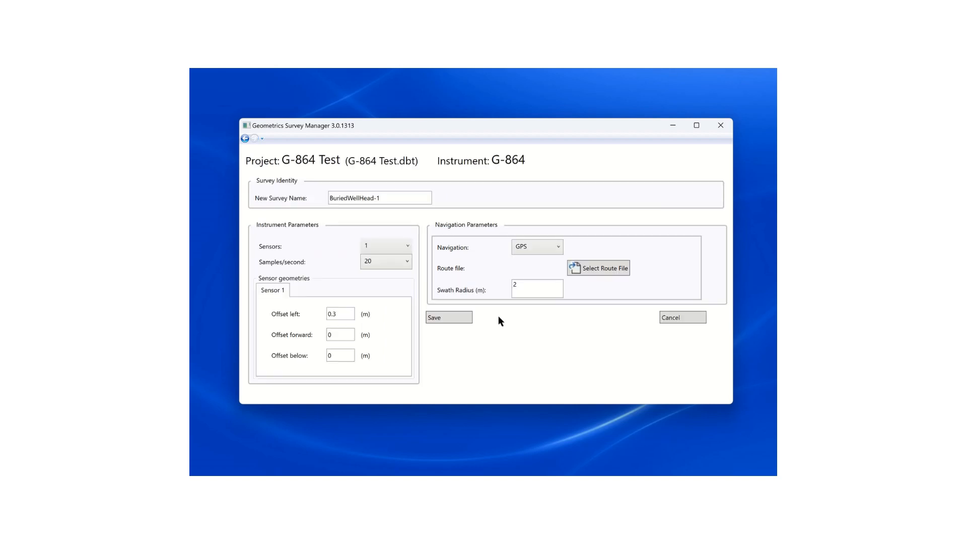
click(403, 261)
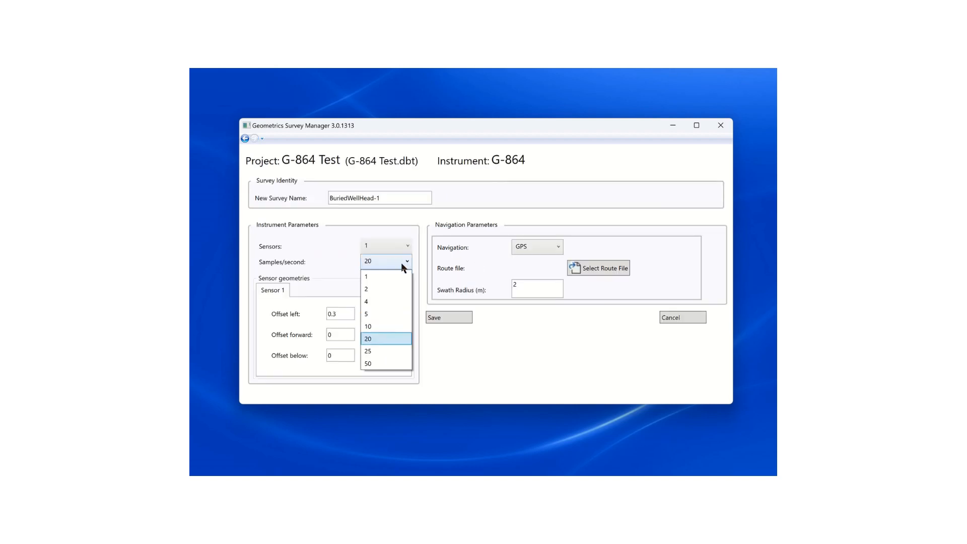
click(375, 328)
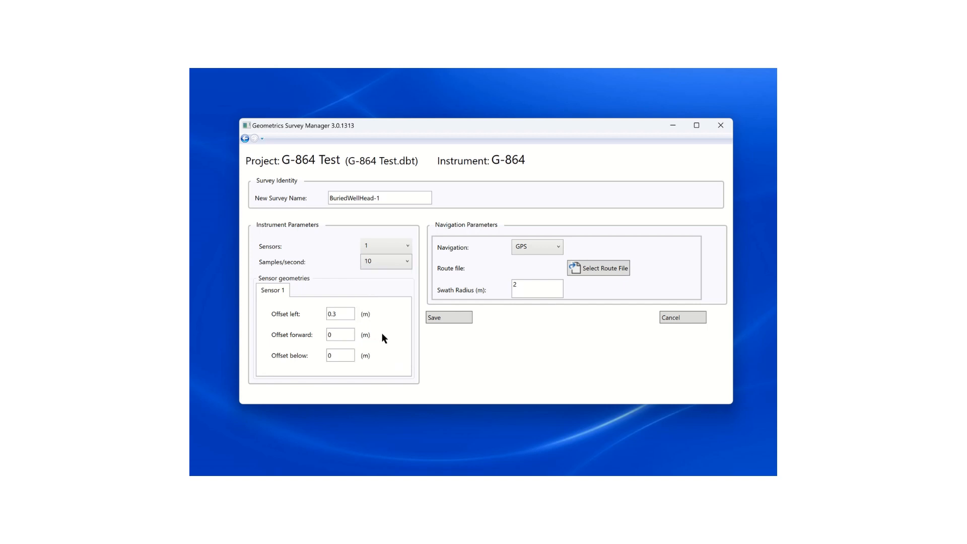
mouse_move(386, 317)
mouse_move(353, 356)
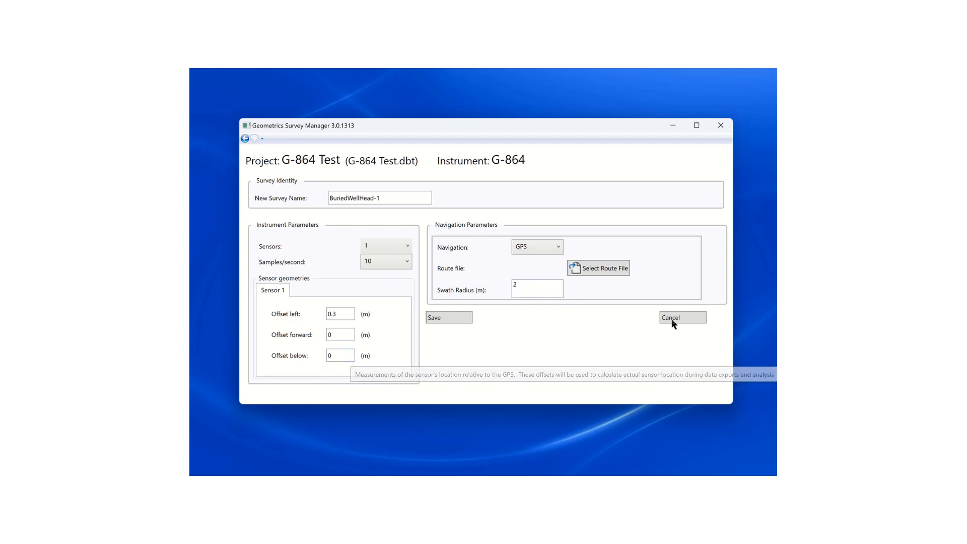
click(443, 319)
click(327, 260)
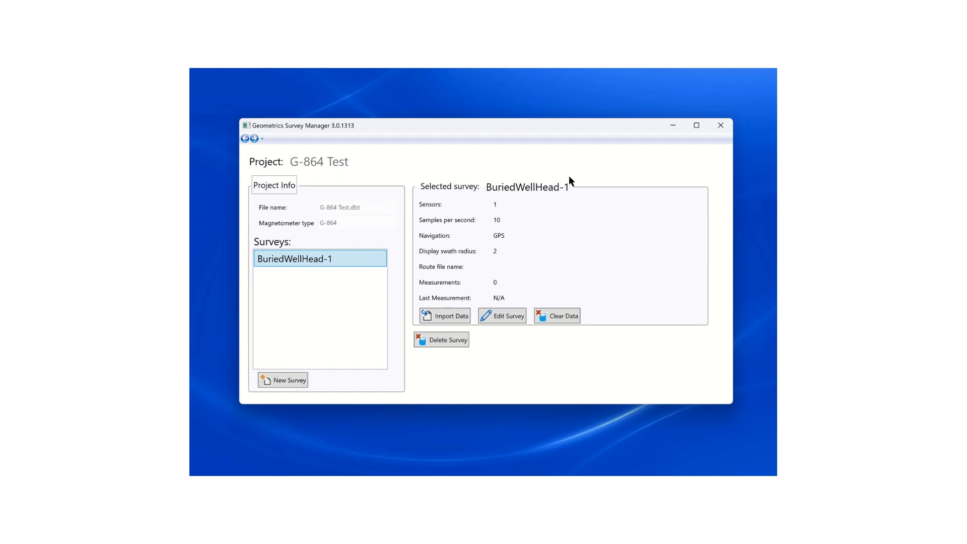
key(ctrl+super+q)
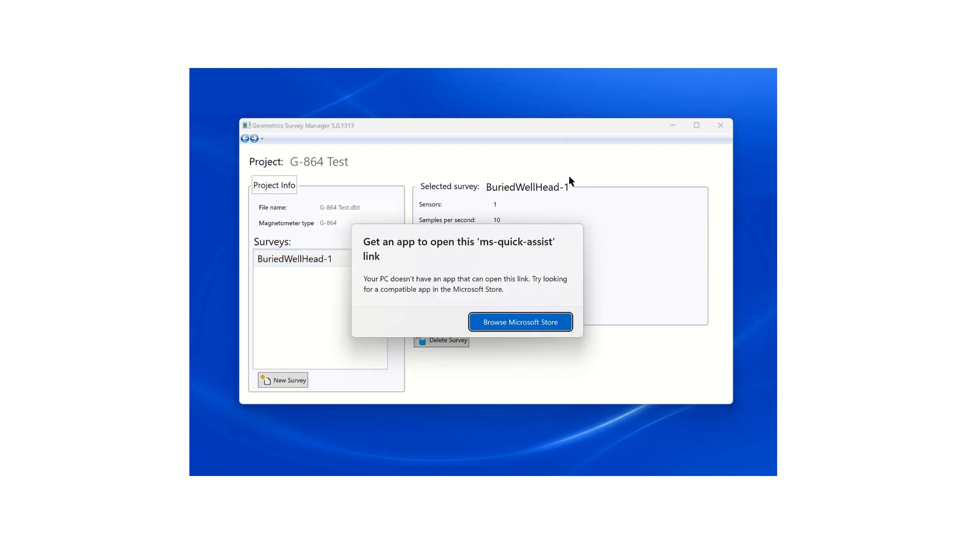
key(Escape)
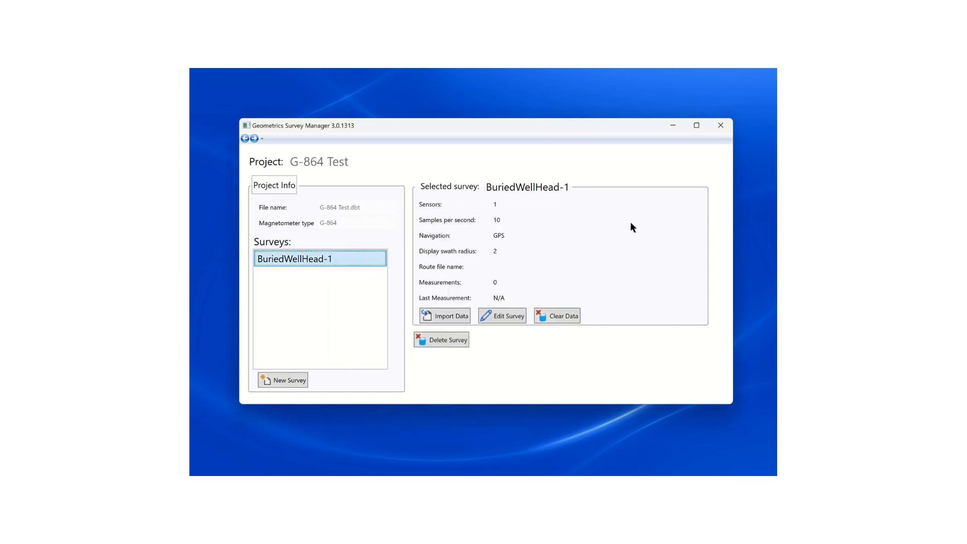